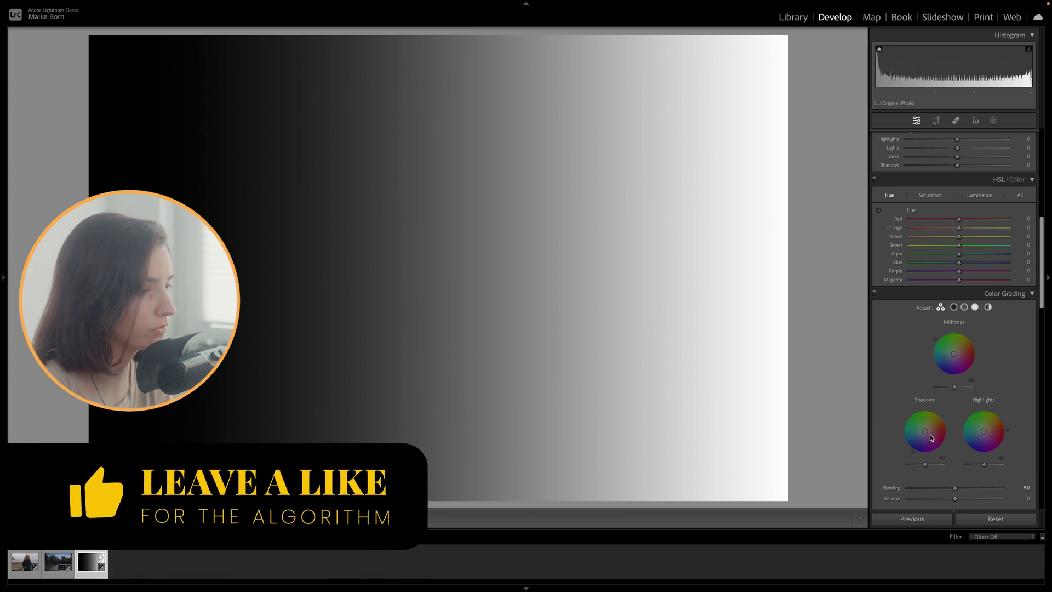
Tint the gradient's shadows blue and highlights pink, and midtones green shifted toward teal.
drag(925, 432, 915, 447)
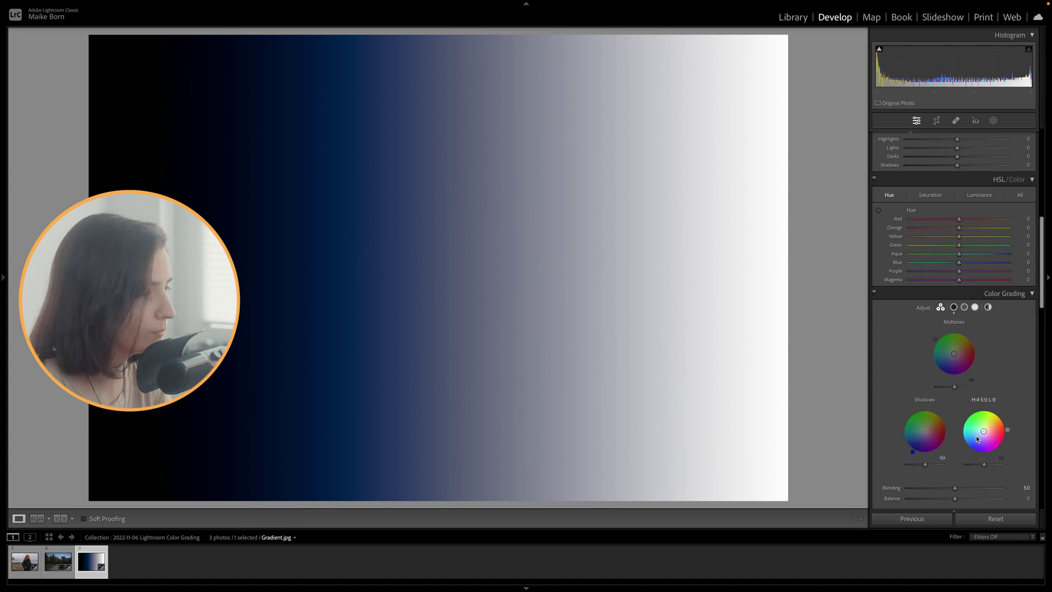
drag(984, 433, 1001, 429)
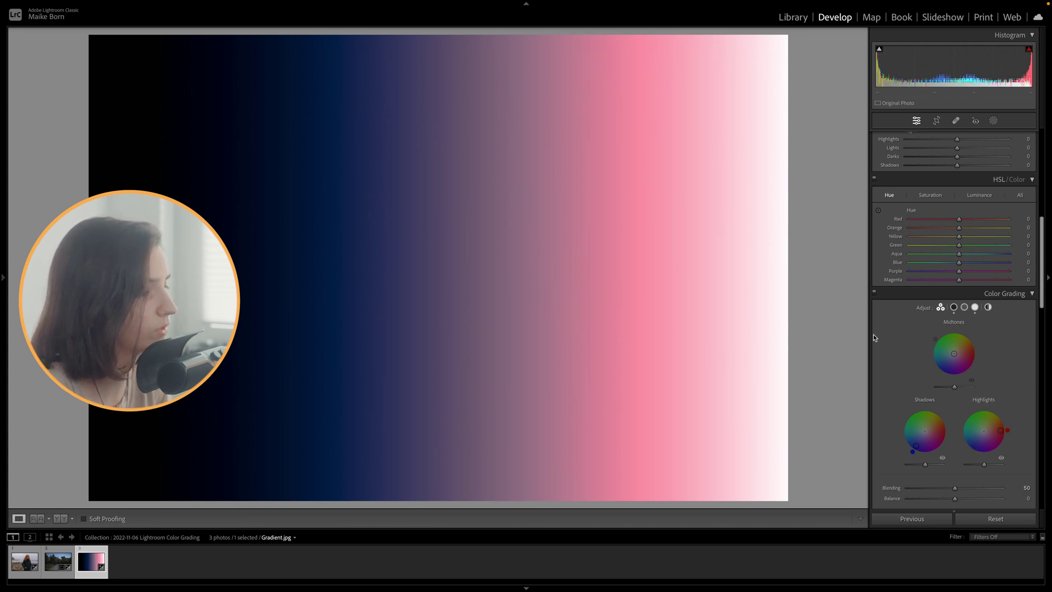
mouse_move(954, 353)
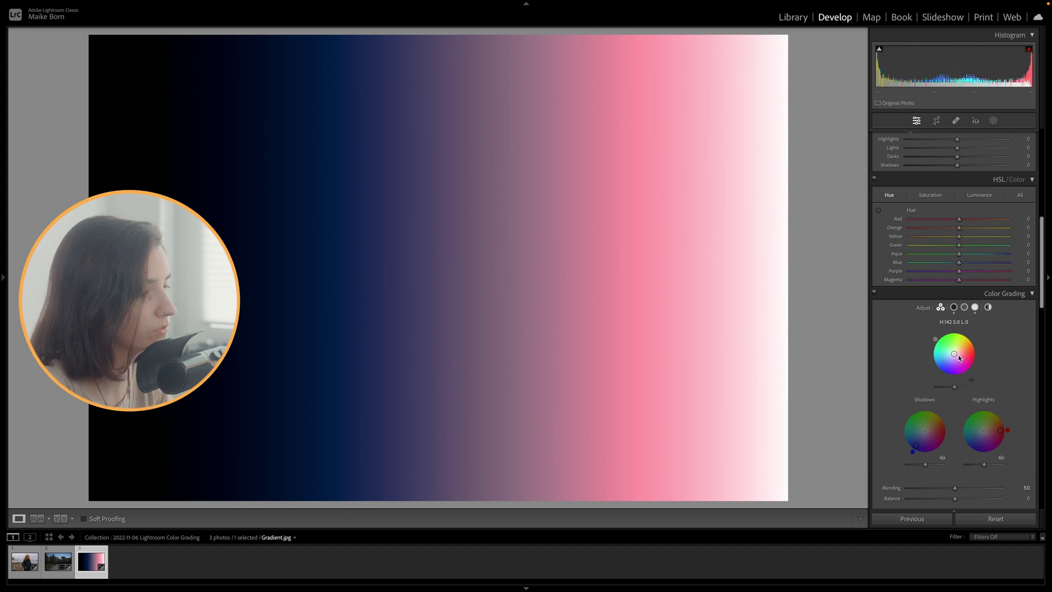
drag(954, 355, 939, 338)
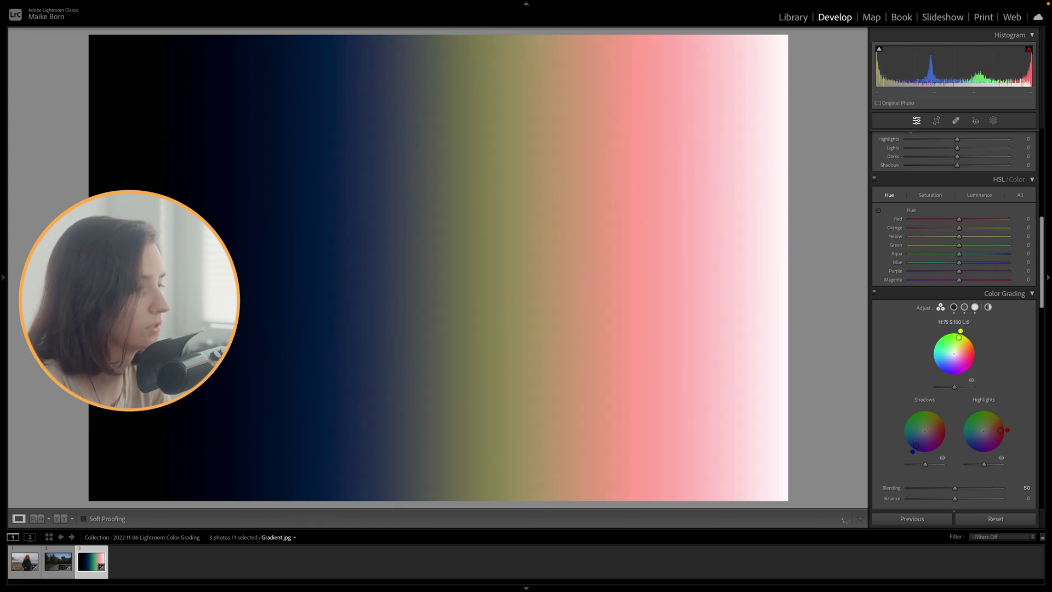
mouse_move(959, 332)
mouse_down()
mouse_move(931, 349)
mouse_move(953, 353)
mouse_move(941, 339)
mouse_up()
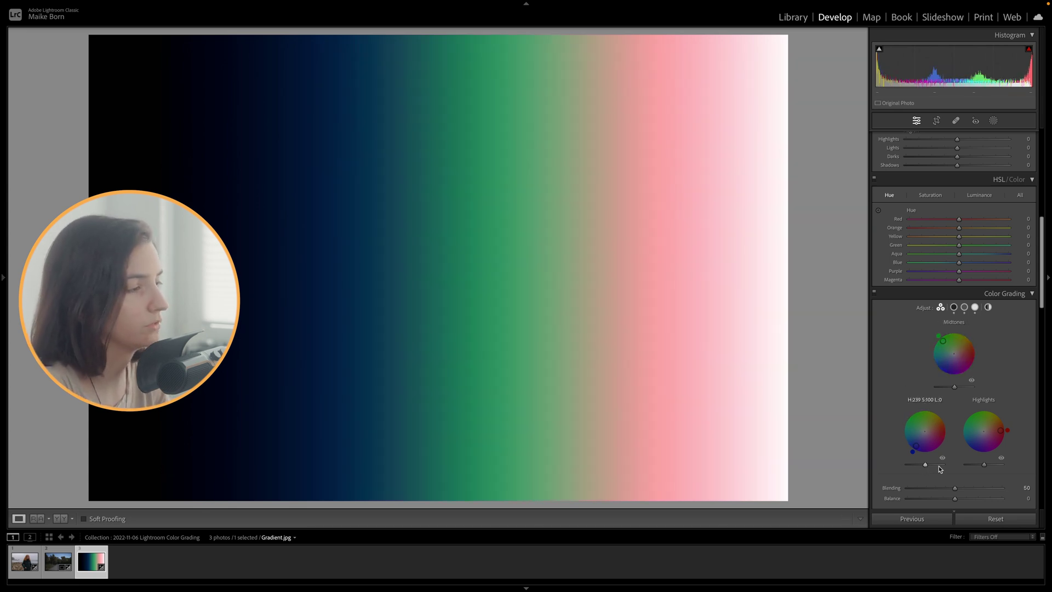
Darken the shadows luminance fully, reset it to neutral, then adjust highlights luminance.
mouse_move(925, 465)
mouse_down()
mouse_move(903, 464)
mouse_move(956, 466)
mouse_up()
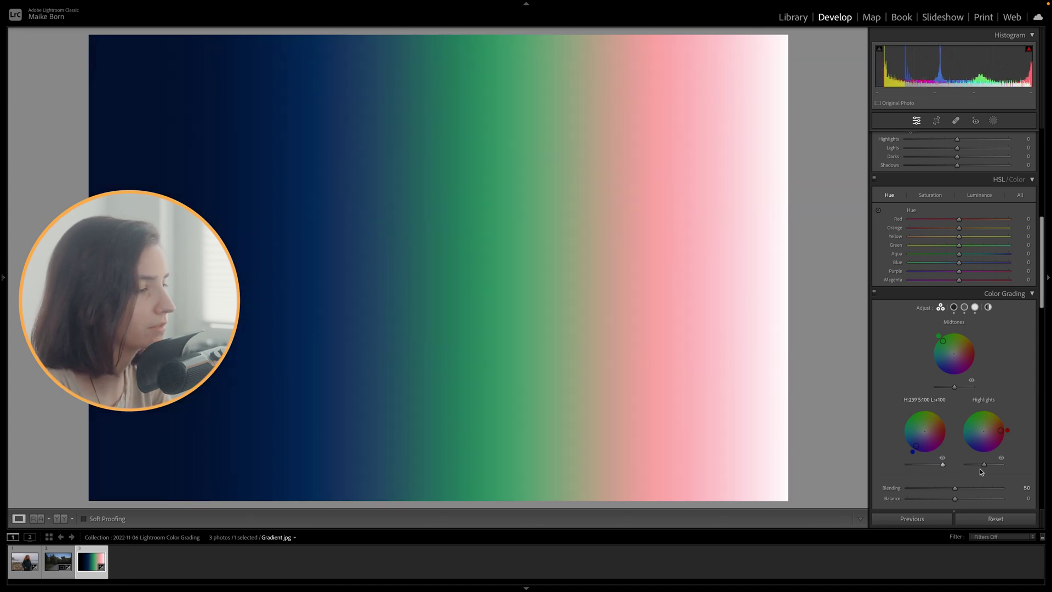
double_click(937, 466)
mouse_move(984, 465)
mouse_down()
mouse_move(999, 466)
mouse_move(963, 467)
mouse_move(984, 465)
mouse_up()
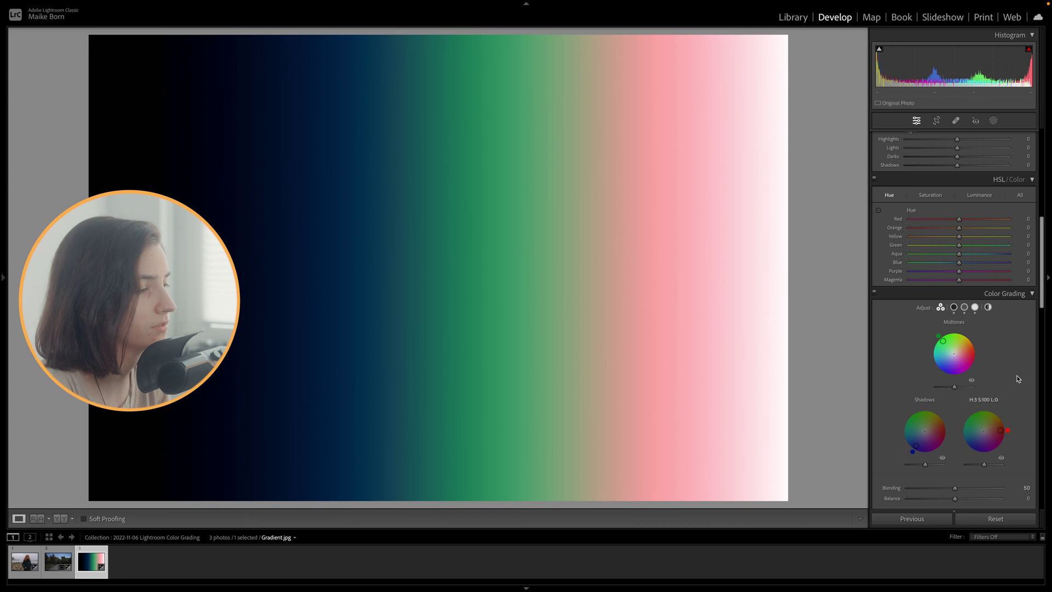
click(954, 307)
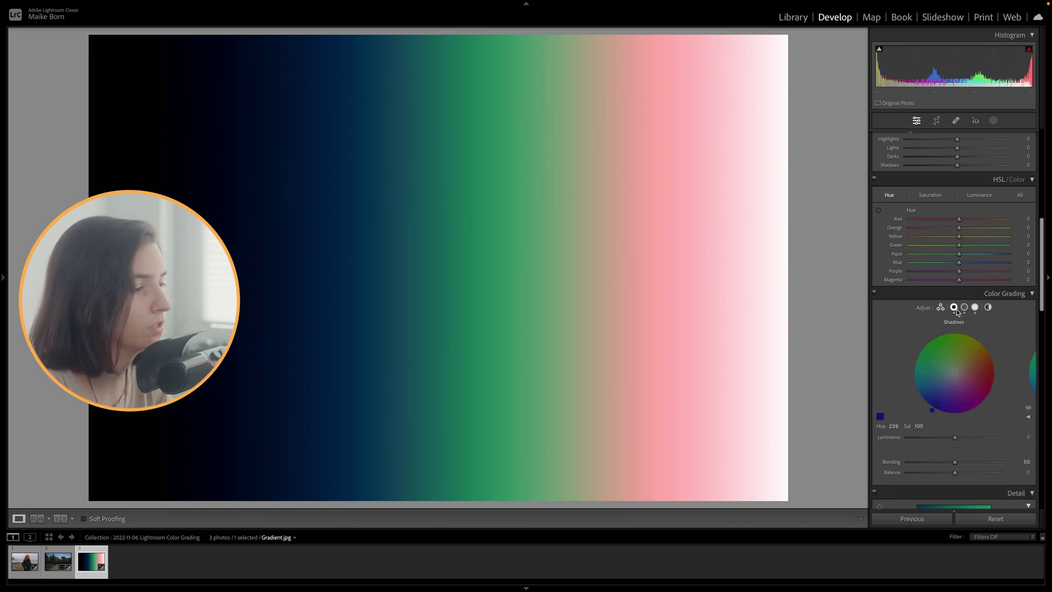
click(975, 307)
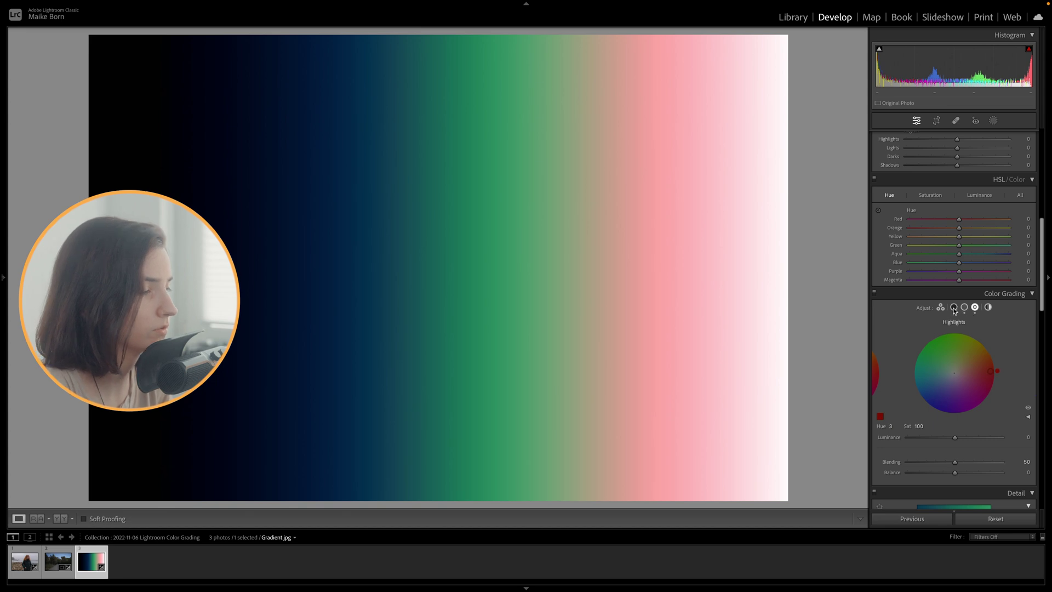
click(953, 308)
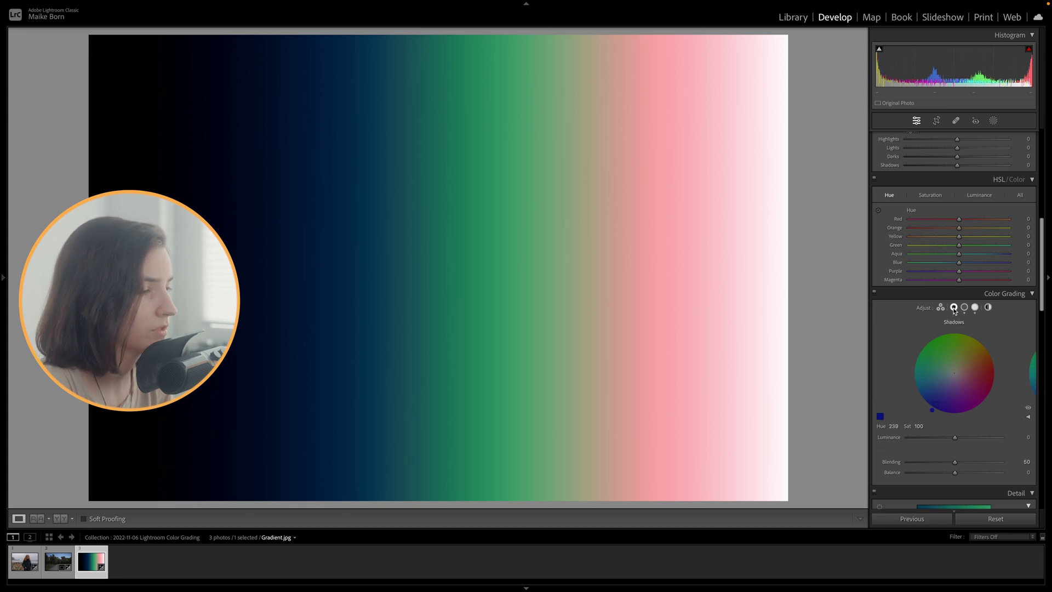
click(880, 418)
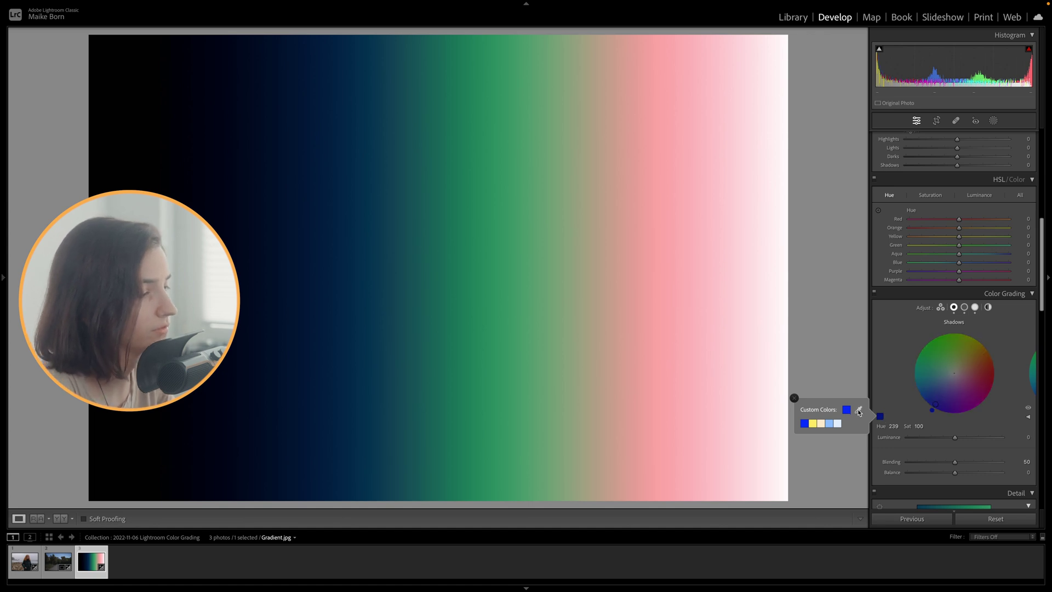
click(859, 411)
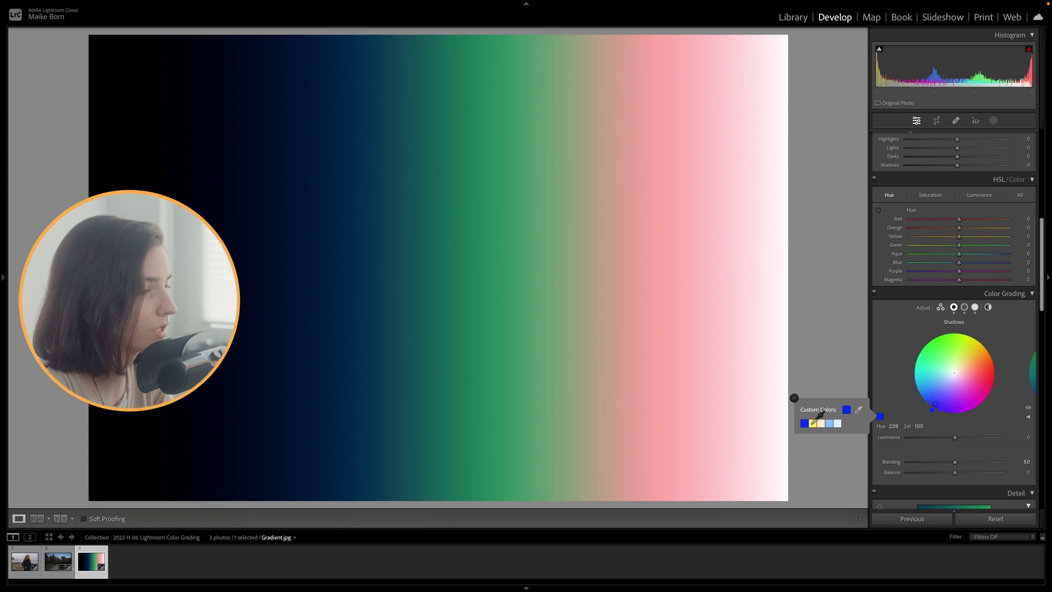
right_click(805, 422)
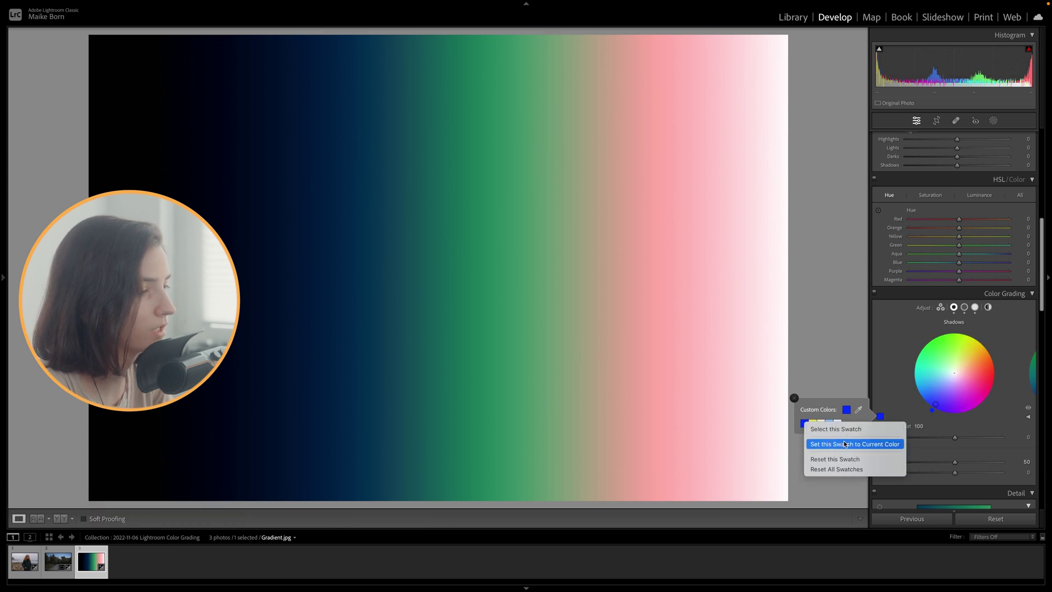
click(871, 444)
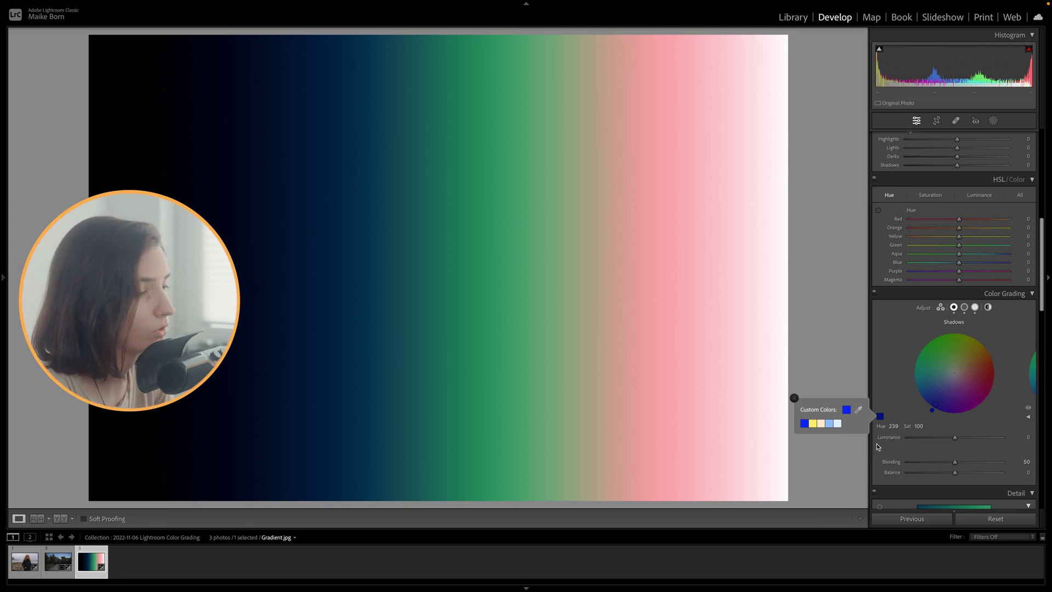
click(898, 389)
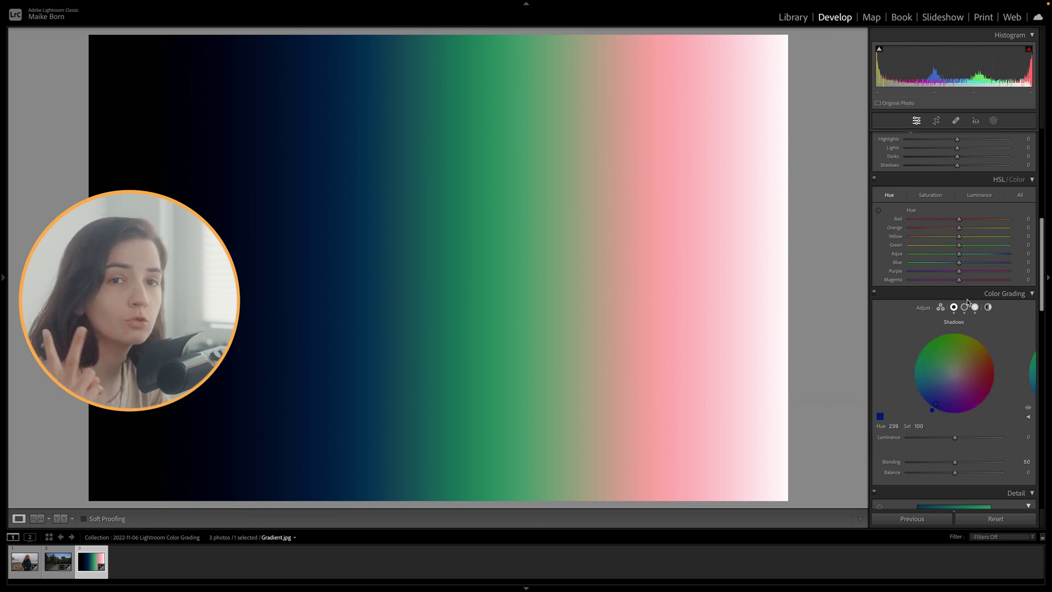
click(940, 308)
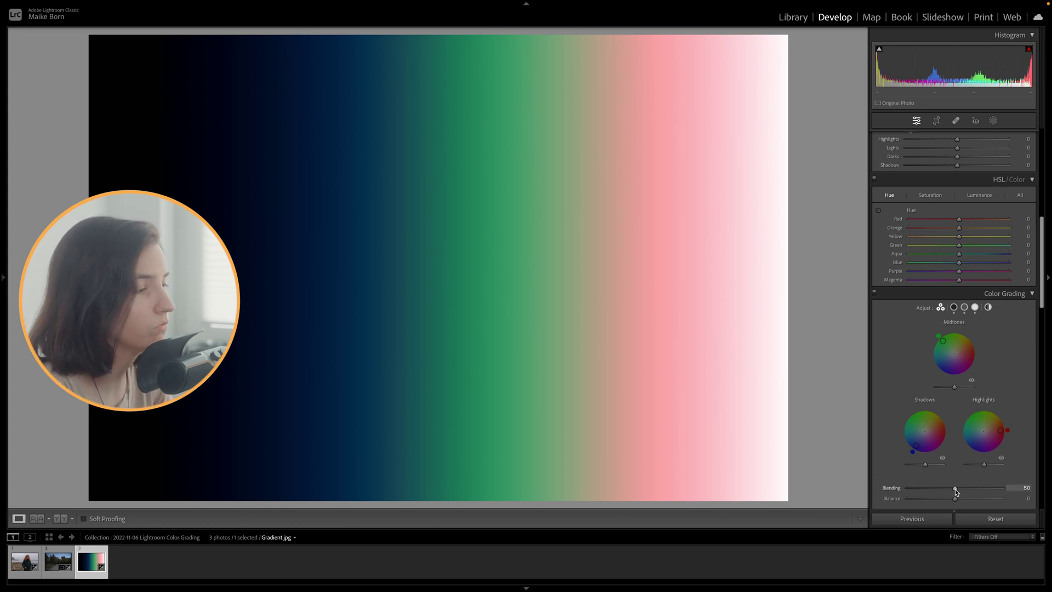
Sweep Blending to maximum and zero, reset it, then push Balance toward shadows and reset to 0.
drag(955, 489, 1009, 489)
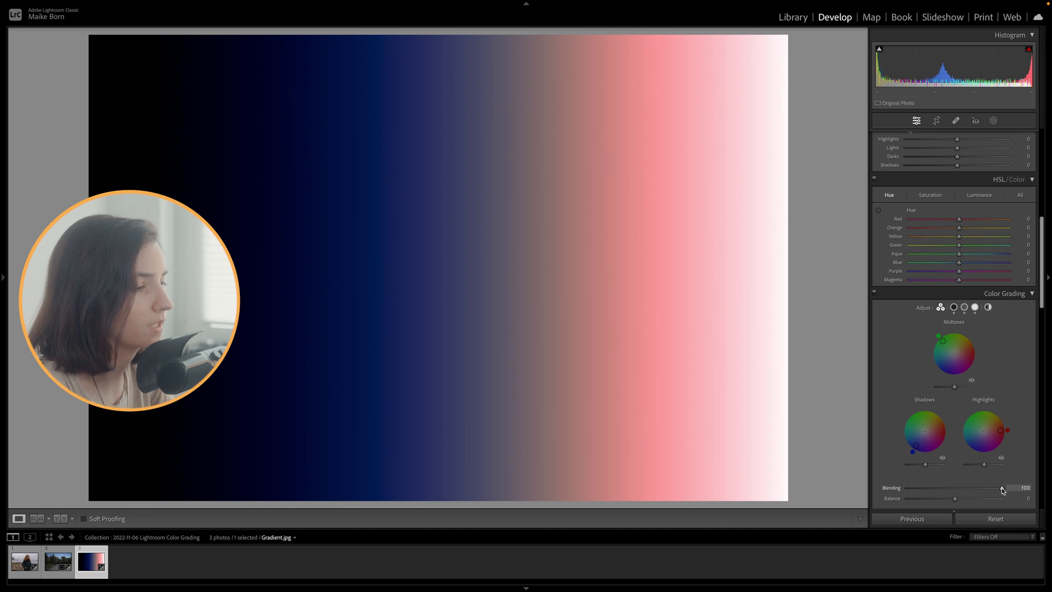
drag(1000, 490, 886, 488)
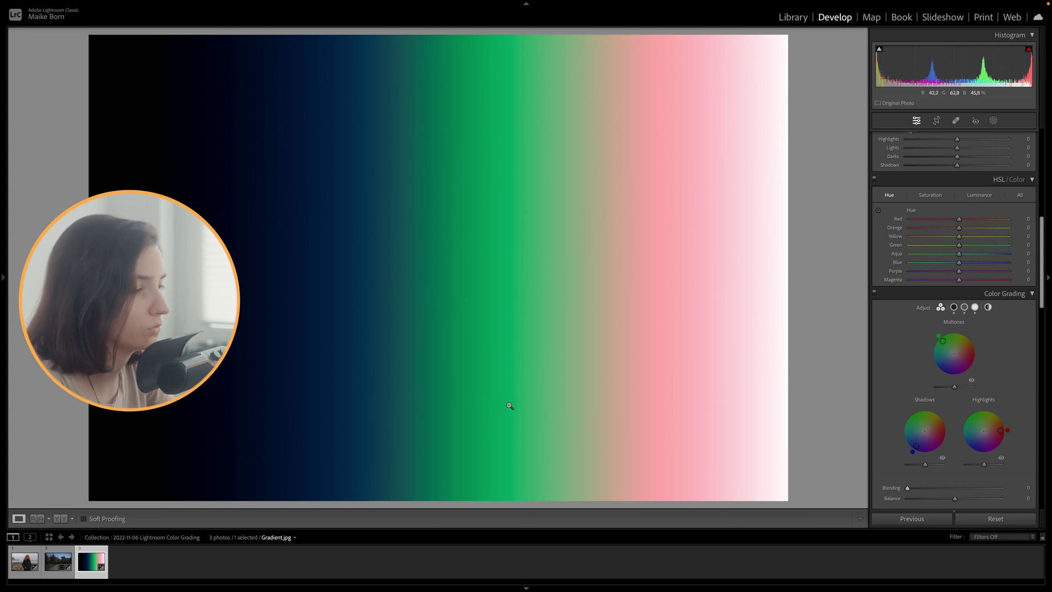
double_click(926, 490)
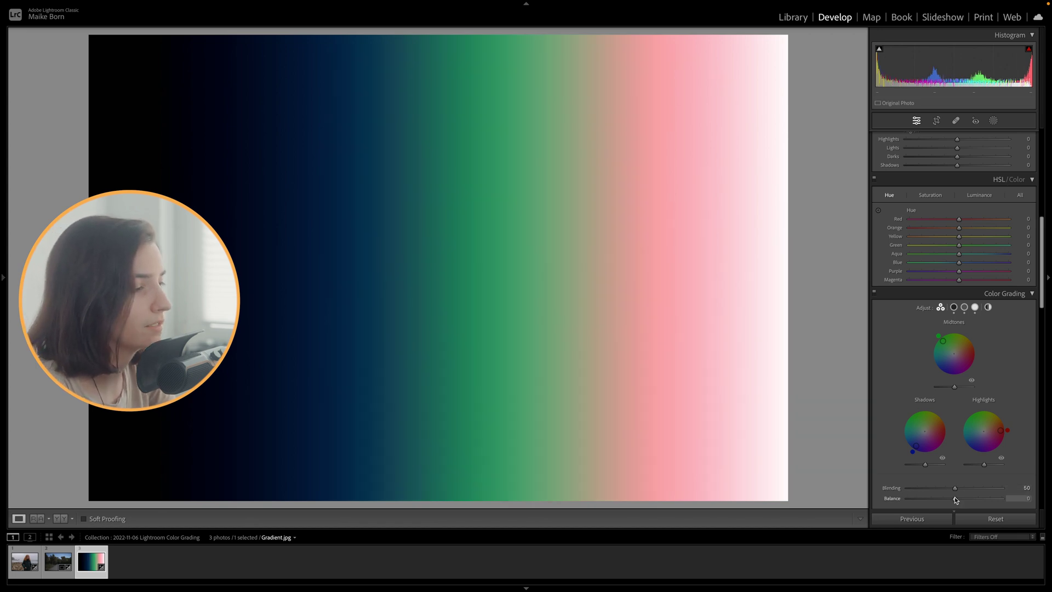
scroll(953, 497, down, 1)
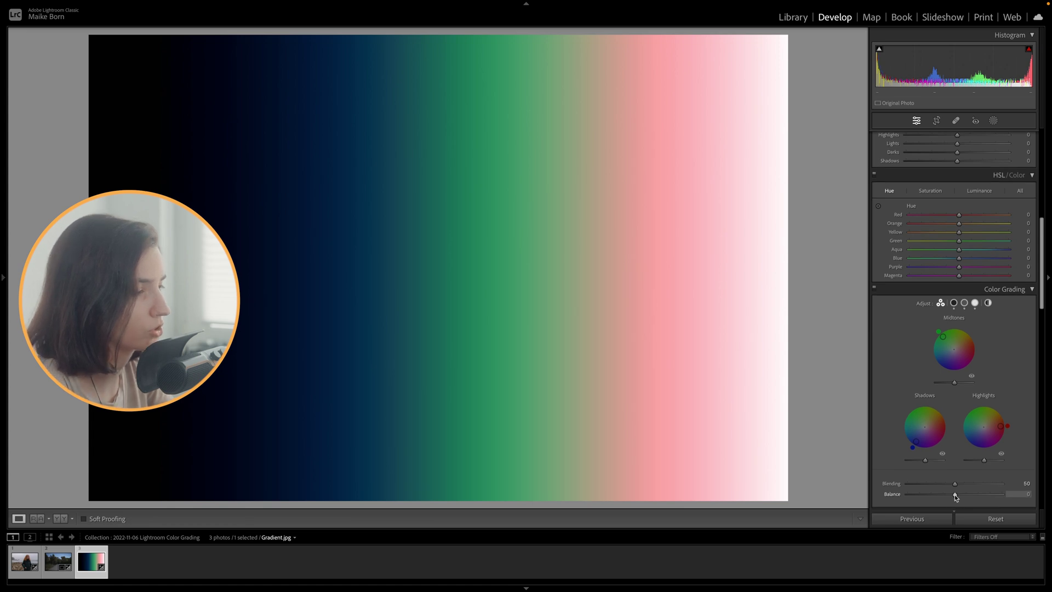
drag(954, 497, 899, 494)
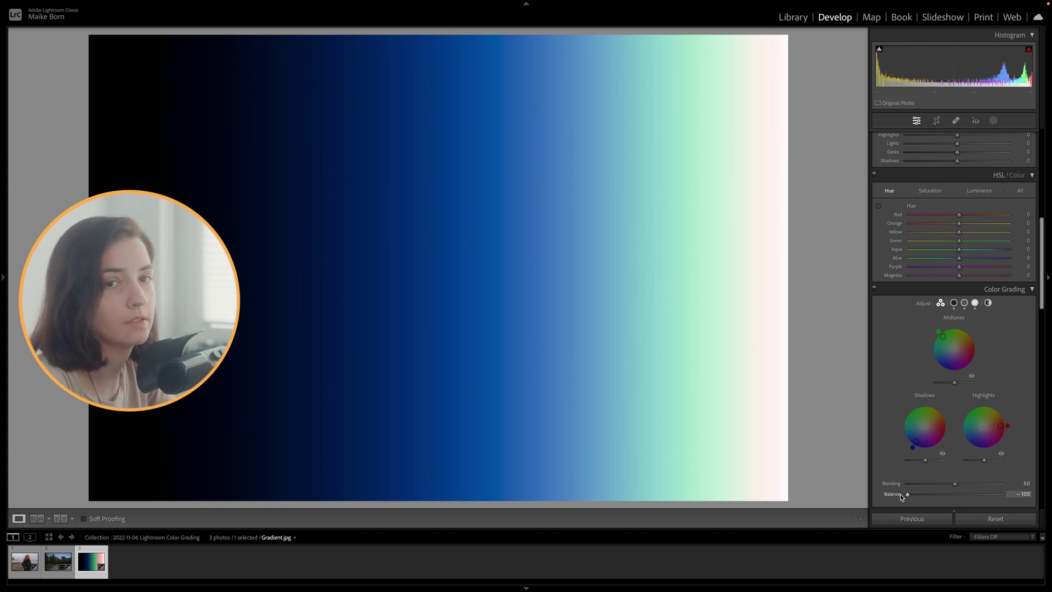
double_click(902, 497)
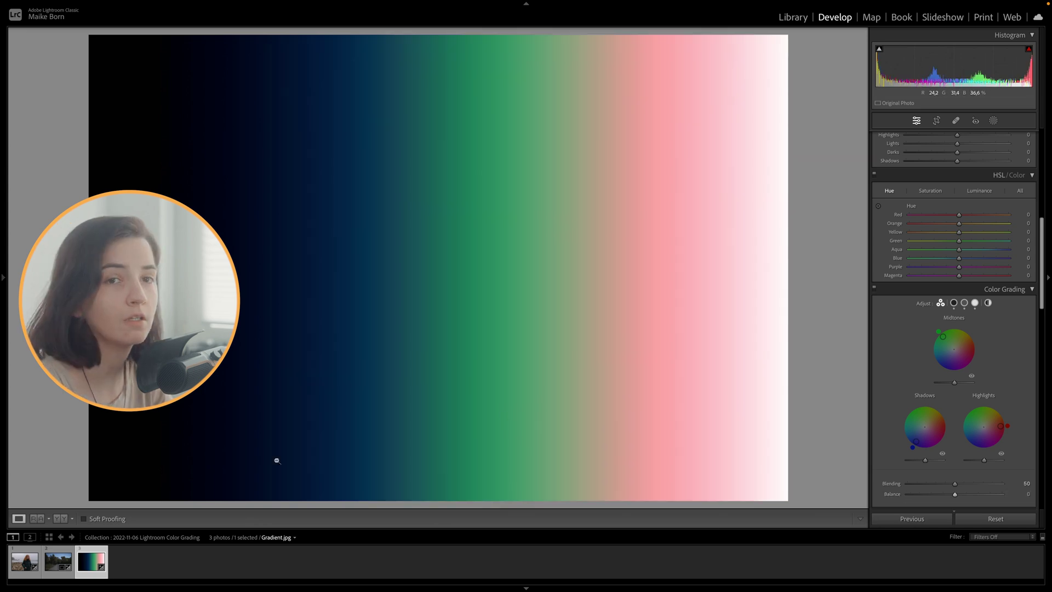
Open the park photo, raise its contrast slightly and tint its shadows blue.
click(50, 566)
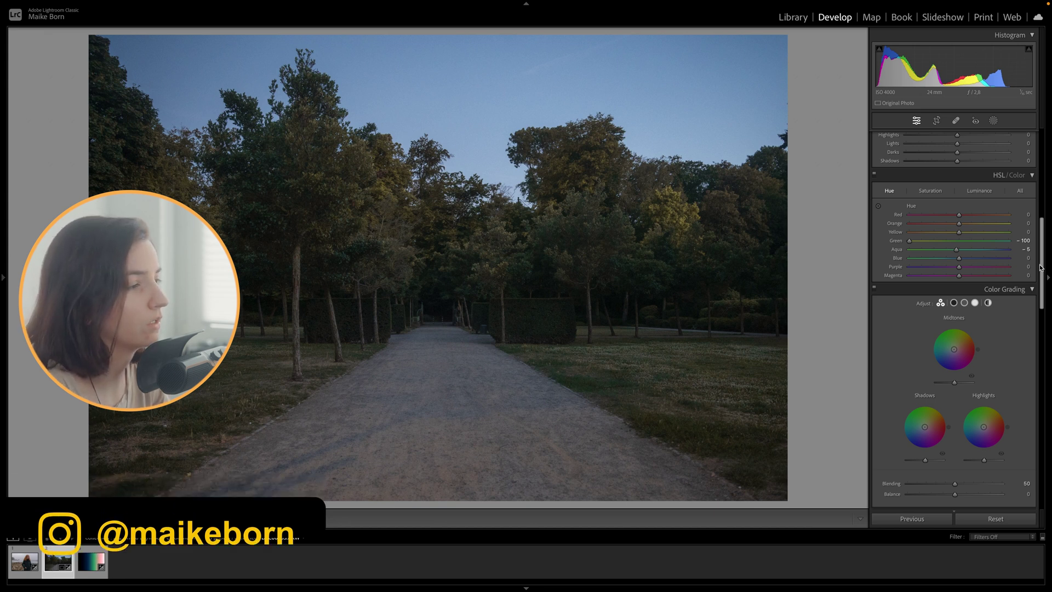
scroll(958, 215, up, 10)
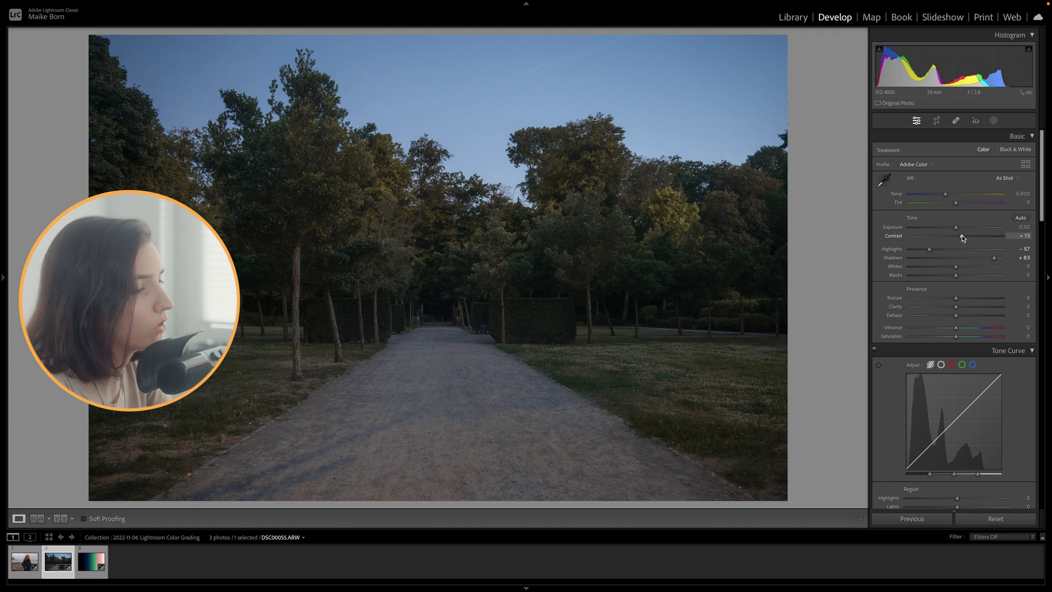
drag(963, 234, 963, 235)
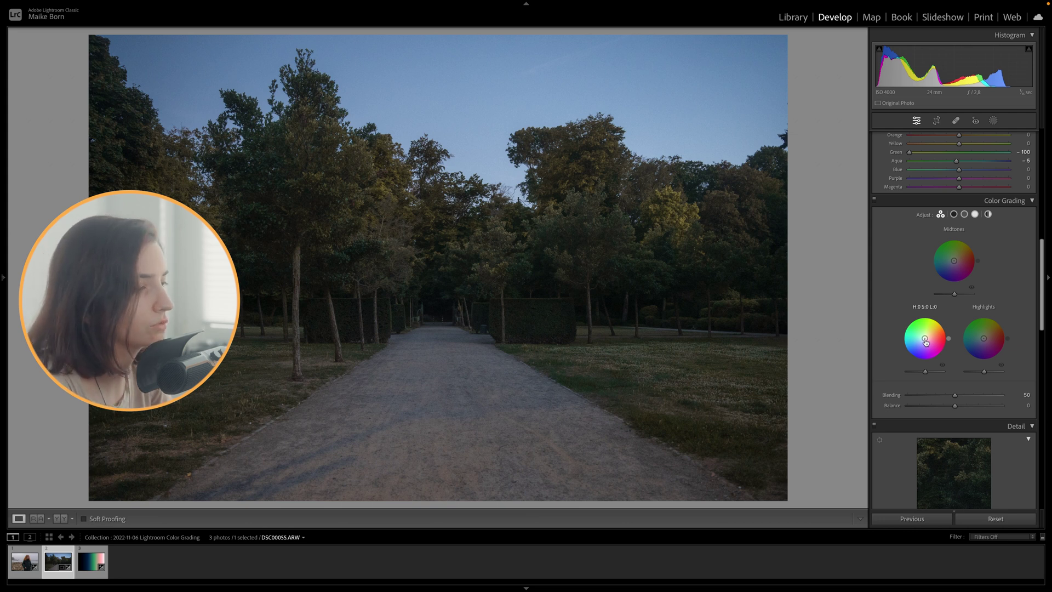
drag(935, 359, 919, 343)
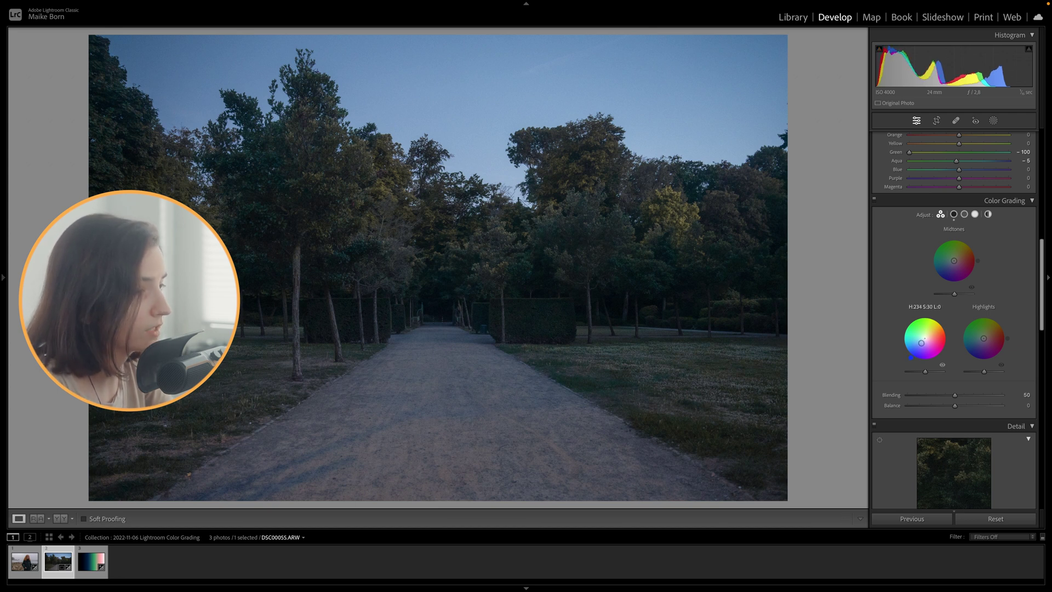
Make the highlights a strong warm orange and slightly darken shadows and highlights.
drag(985, 340, 986, 337)
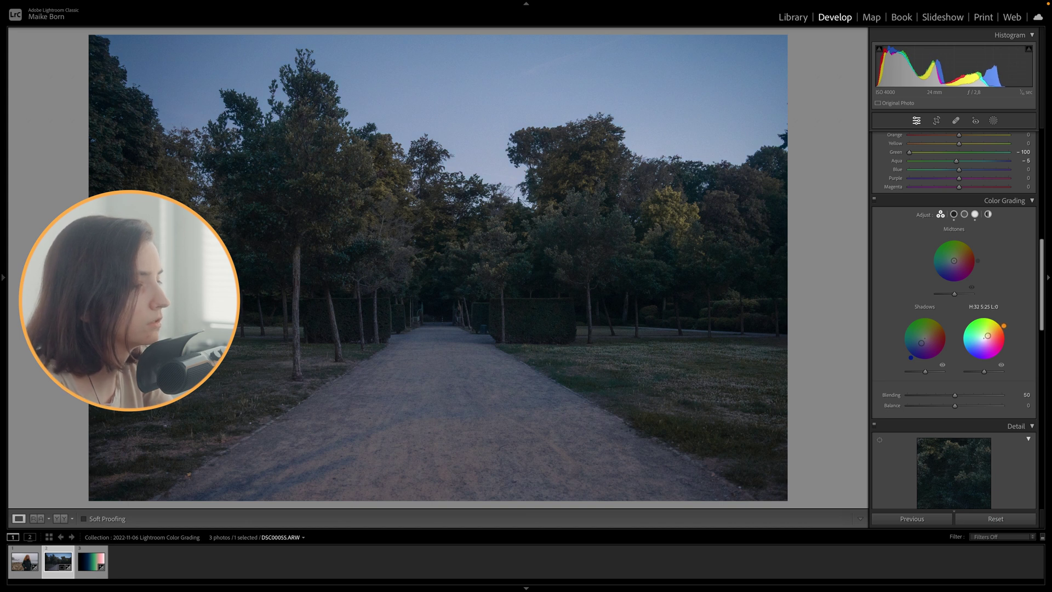
drag(992, 333, 998, 328)
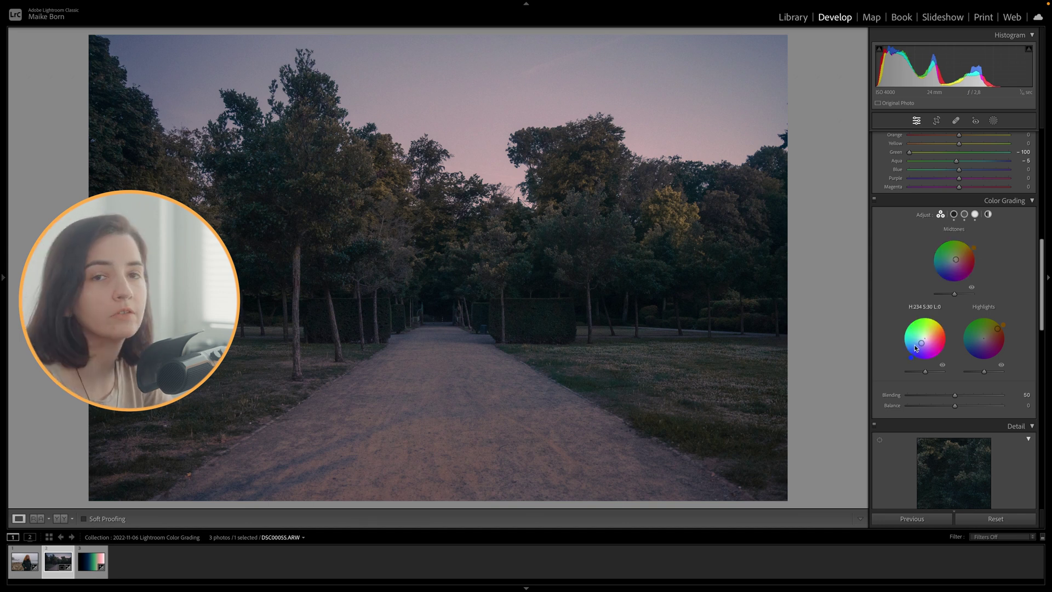
mouse_move(925, 339)
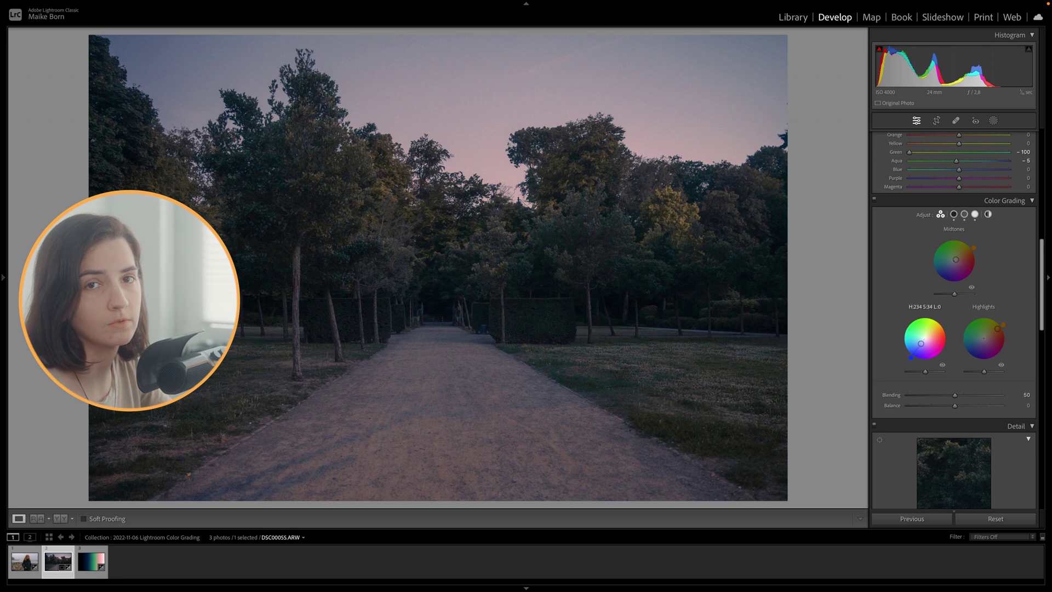
drag(925, 370, 919, 371)
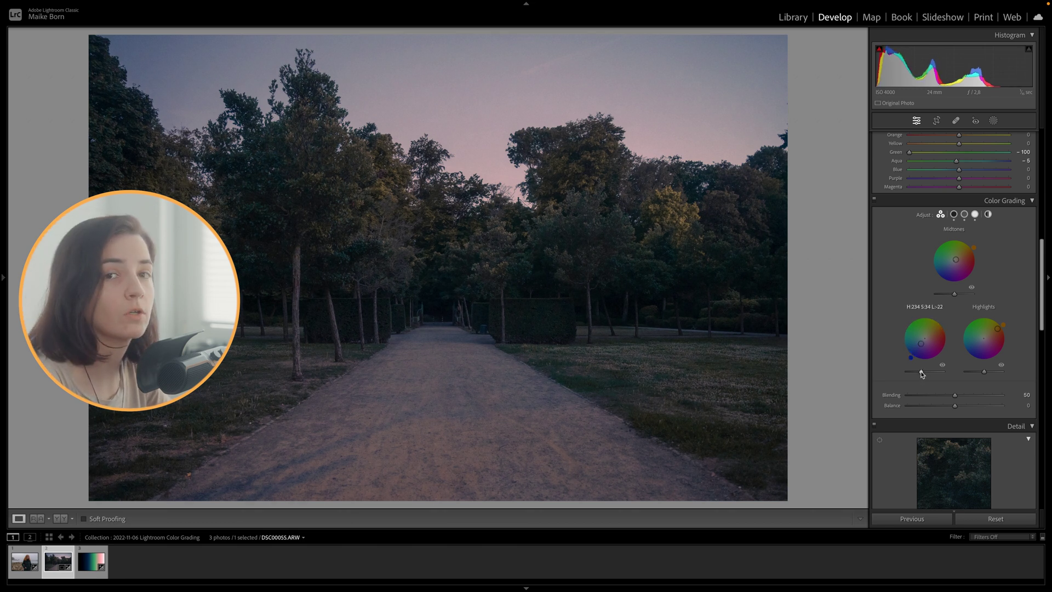
mouse_move(986, 374)
mouse_down()
mouse_move(974, 372)
mouse_move(944, 405)
mouse_up()
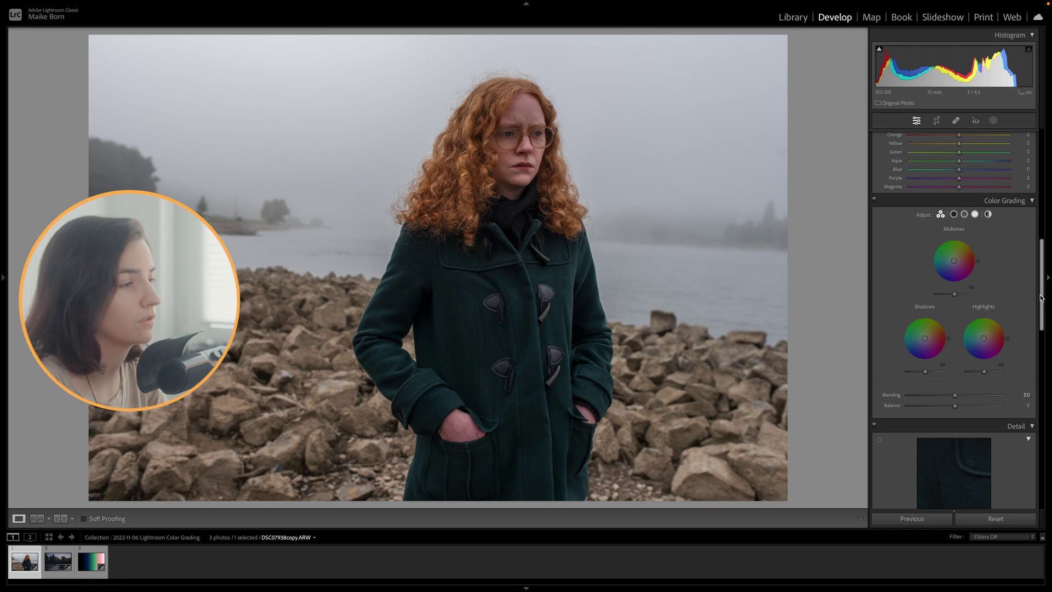
drag(1041, 300, 1042, 193)
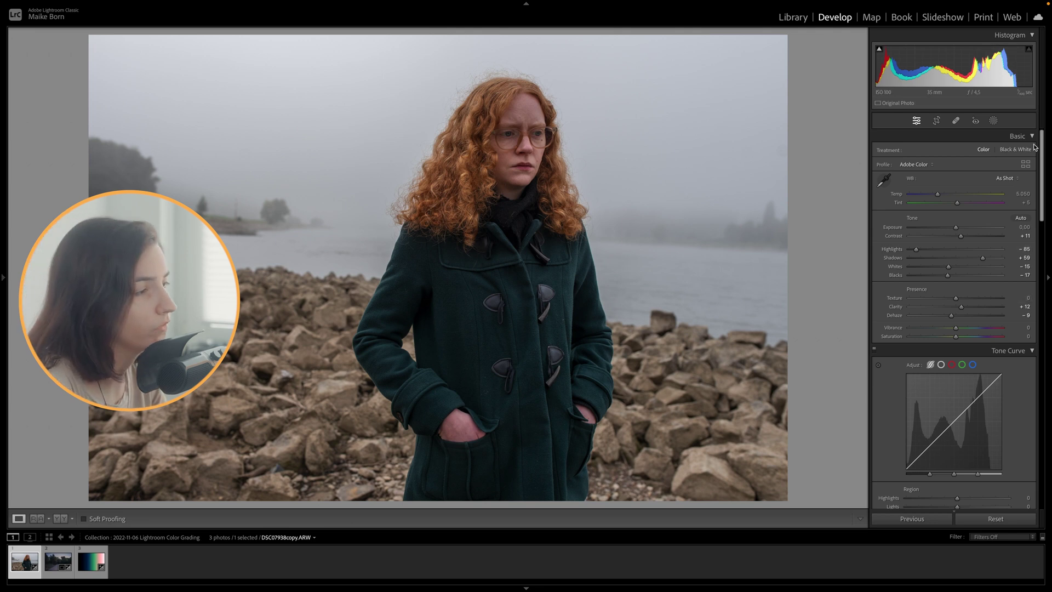
drag(1043, 141, 1042, 242)
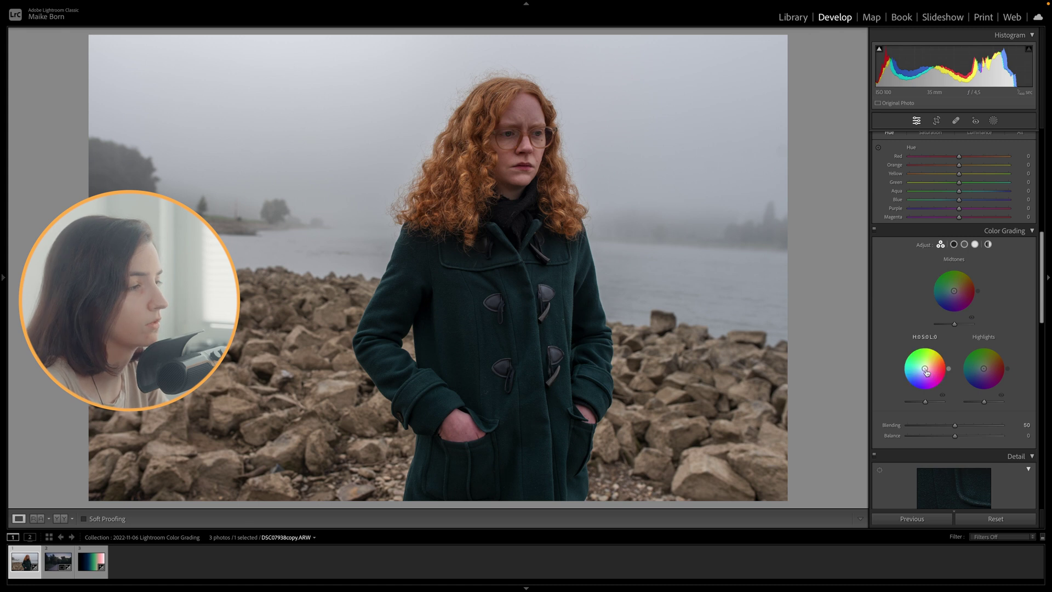
Drag the portrait's Shadows wheel toward teal and its Highlights wheel toward cool blue.
mouse_move(901, 370)
mouse_down()
mouse_move(908, 383)
mouse_move(920, 373)
mouse_up()
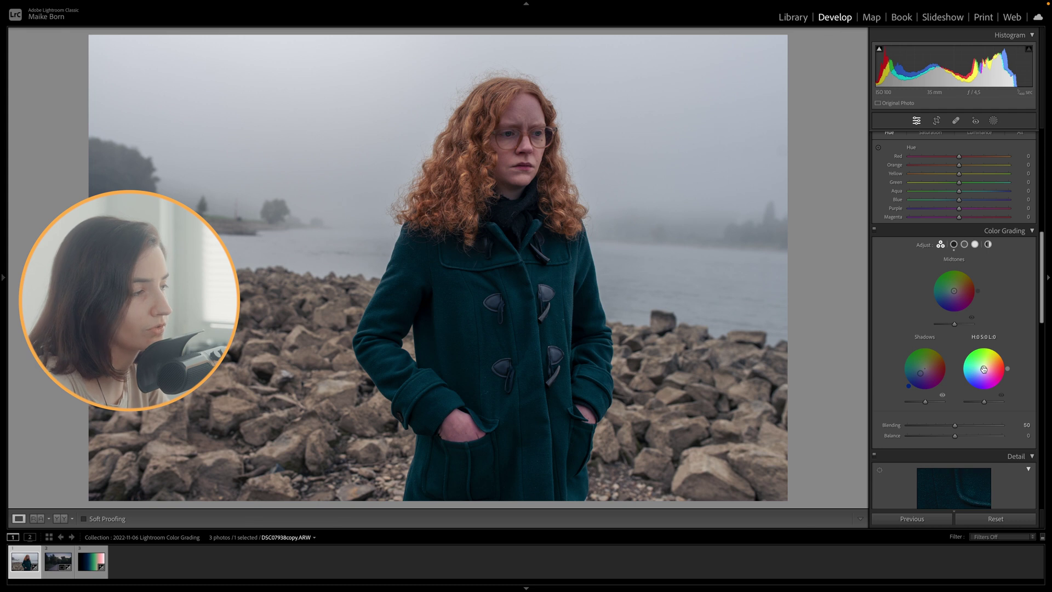
drag(984, 367, 978, 374)
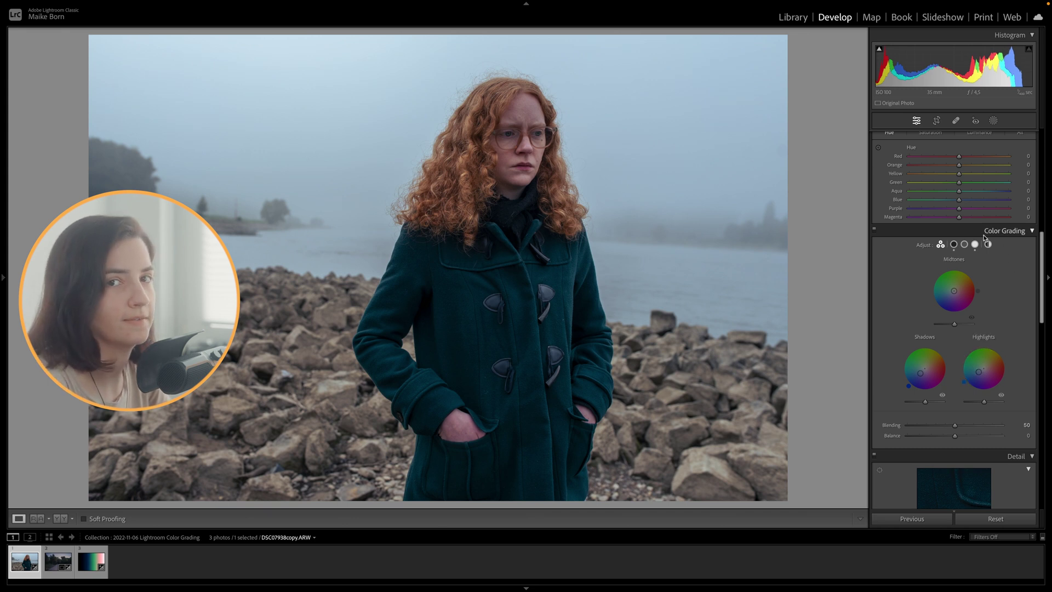
Inspect the face up close, warm the midtones slightly orange, and set Balance to +33.
click(505, 125)
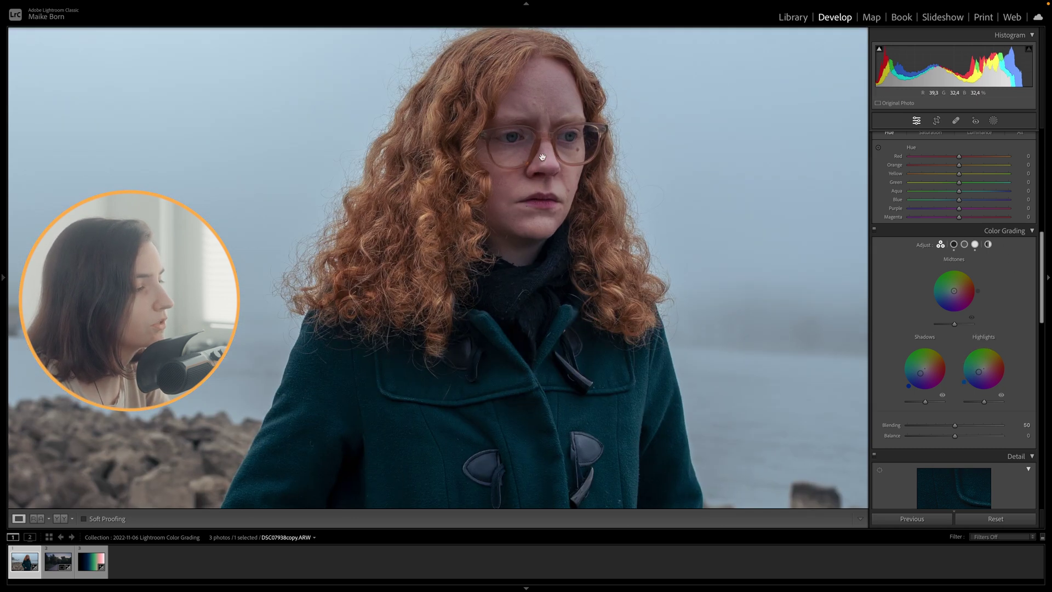
click(505, 125)
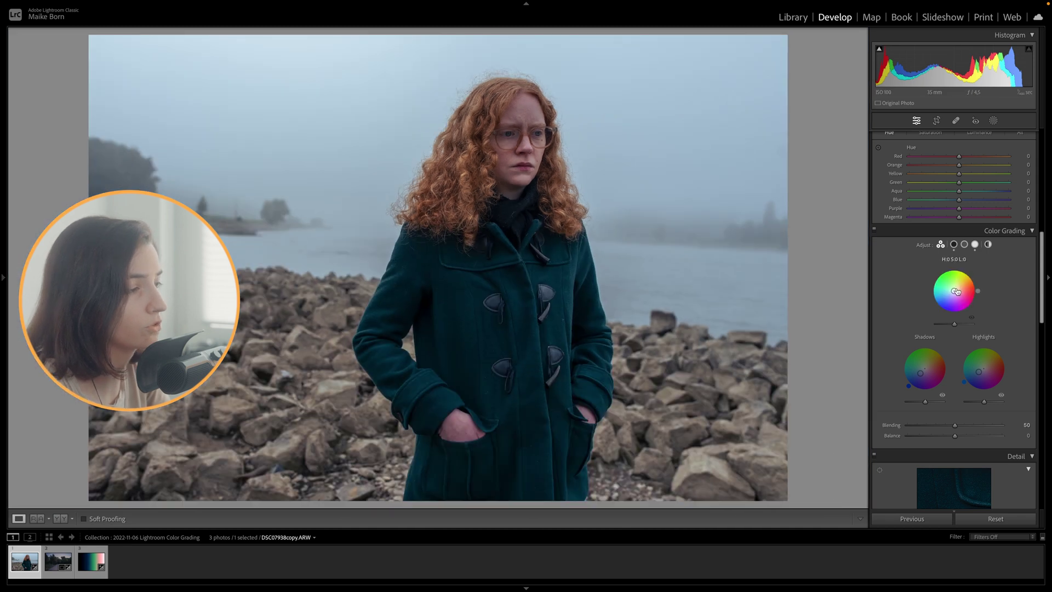
drag(954, 292, 956, 290)
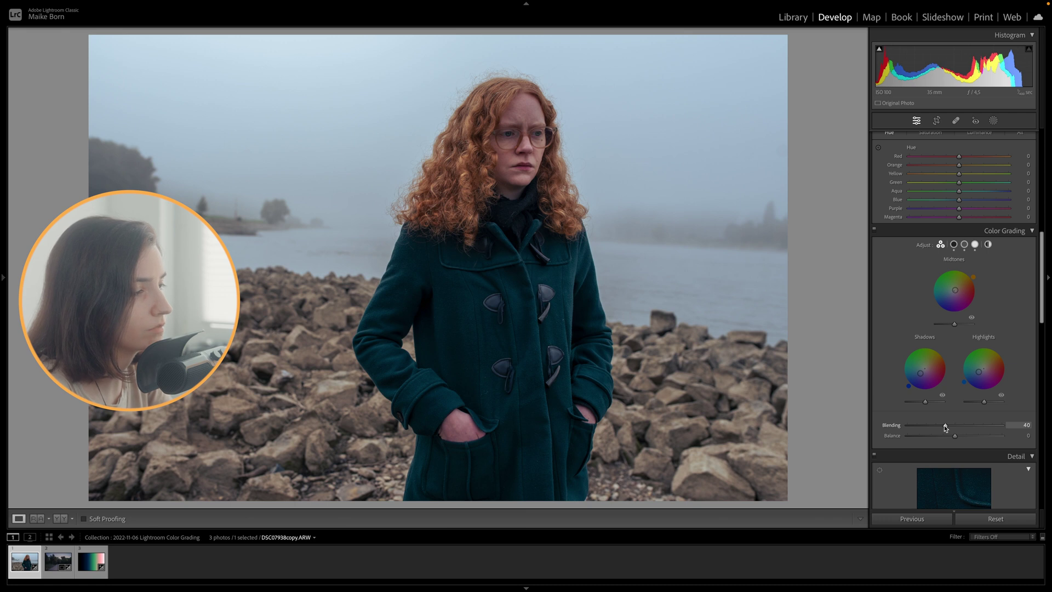
drag(956, 437, 964, 437)
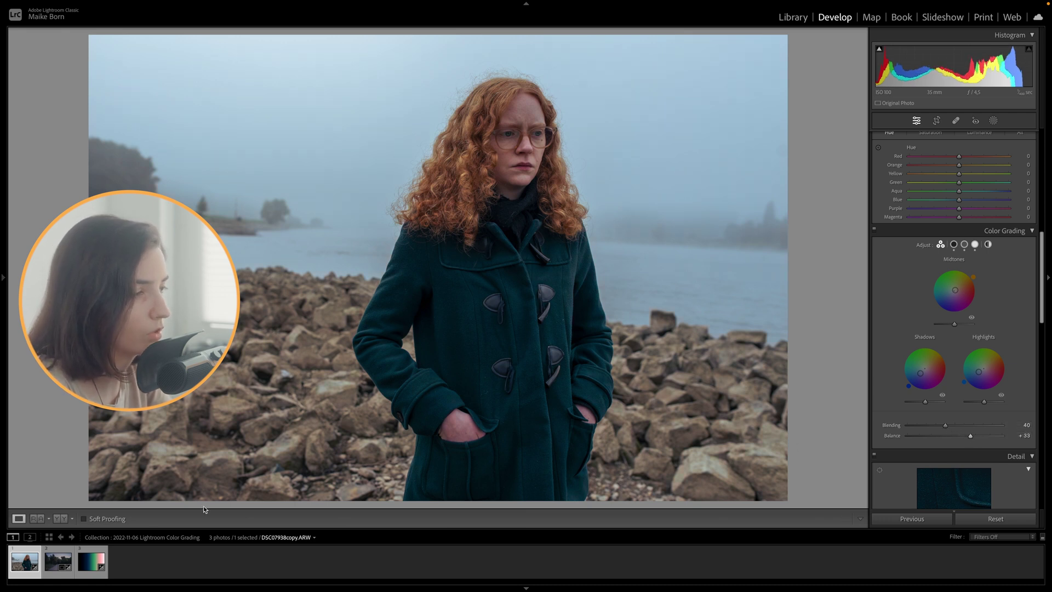
Switch to the Left/Right Before & After view of the graded foggy portrait.
click(61, 519)
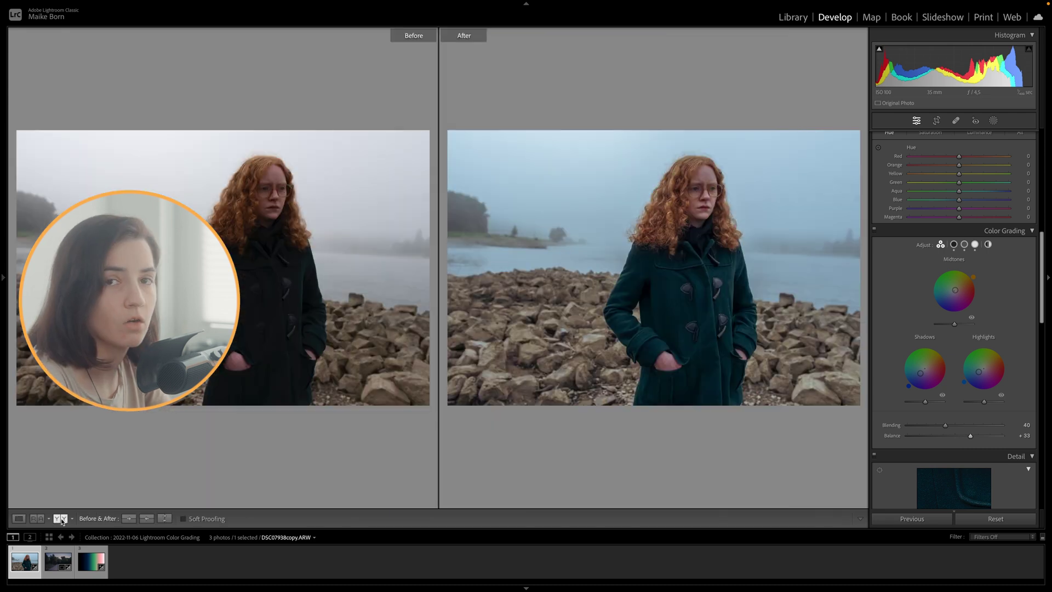